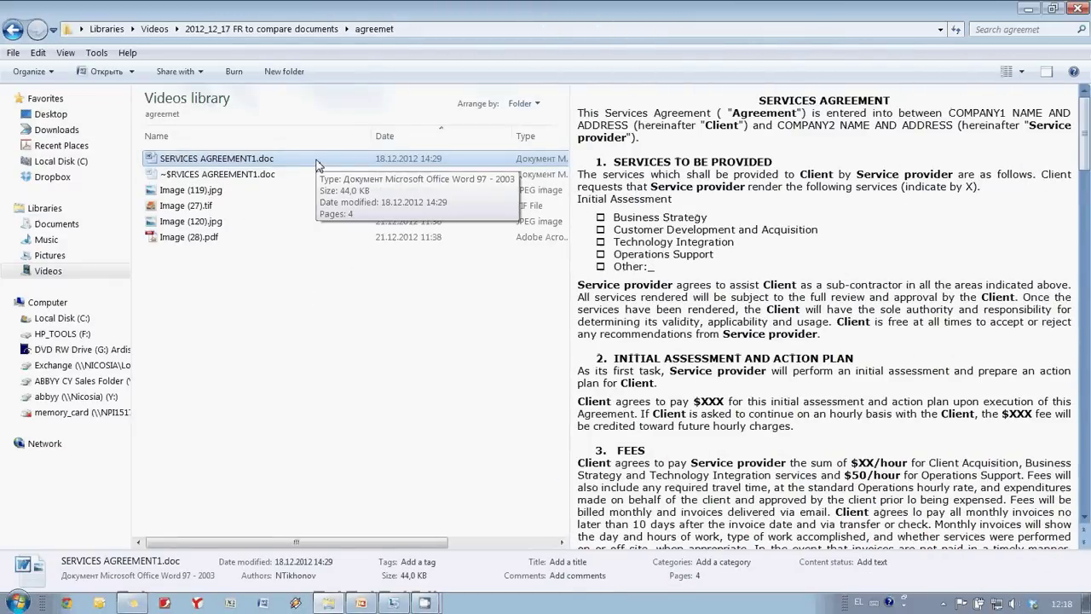
Preview the scans, then select Image (119).jpg through Image (28).pdf and open their context menu
key("Down")
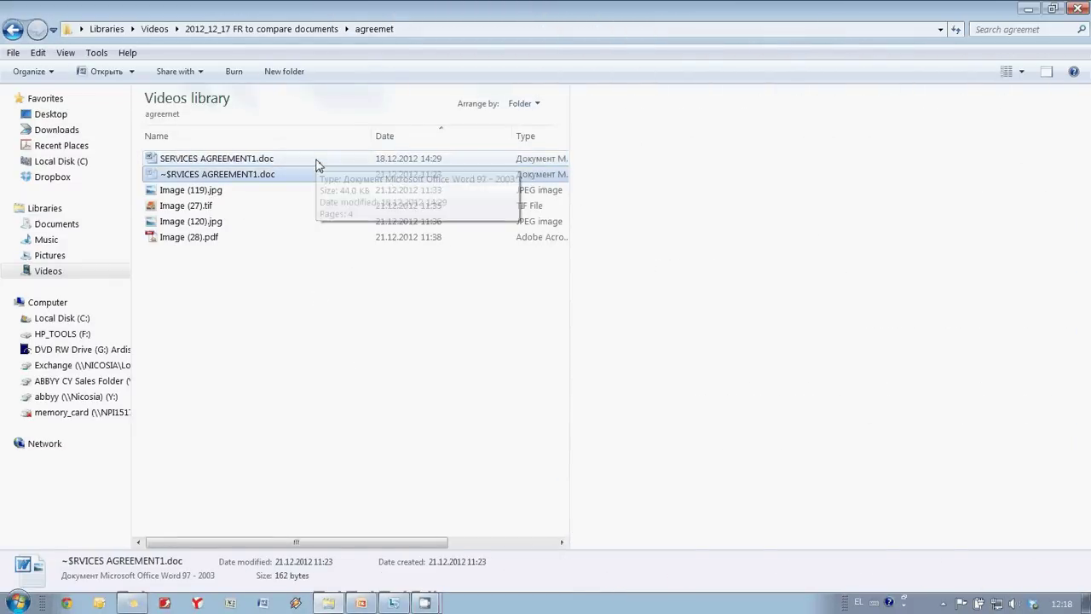
key("Down")
key("Down")
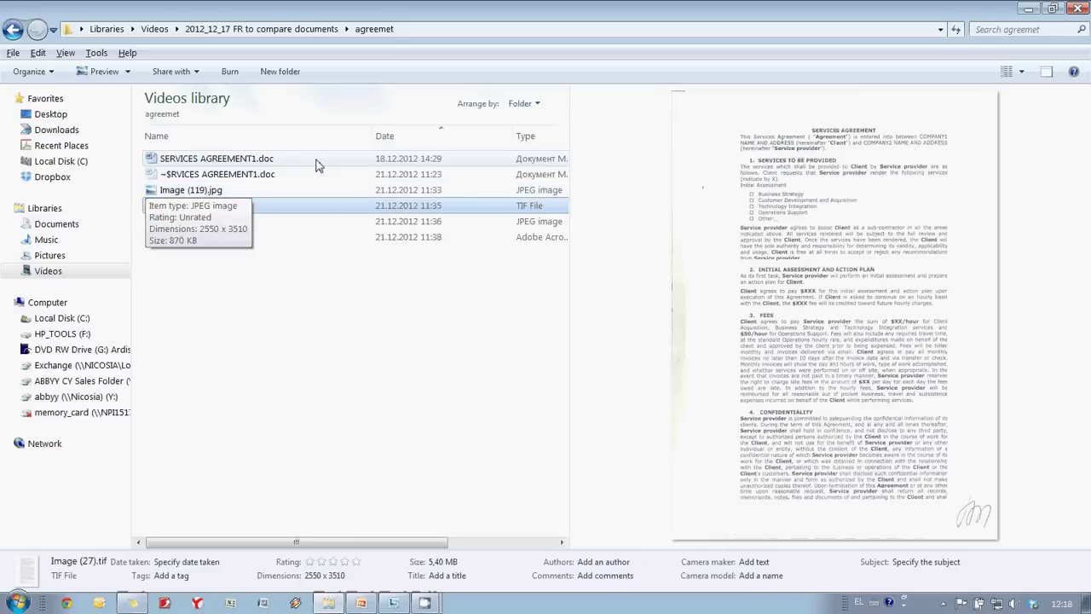
key("Down")
key("Down")
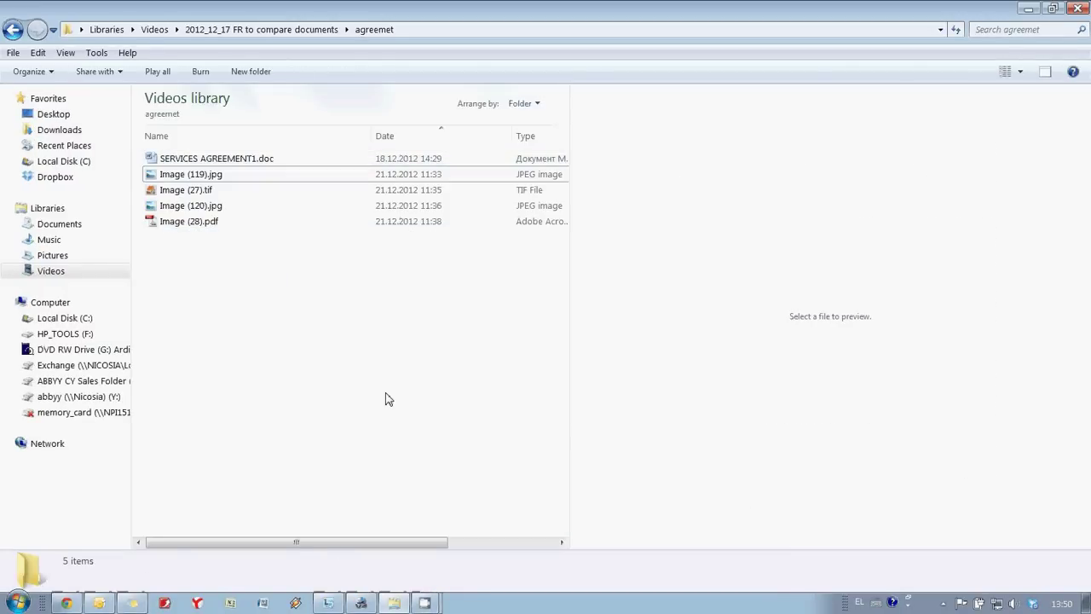
left_click(219, 223)
left_click(220, 175, "shift")
right_click(219, 175)
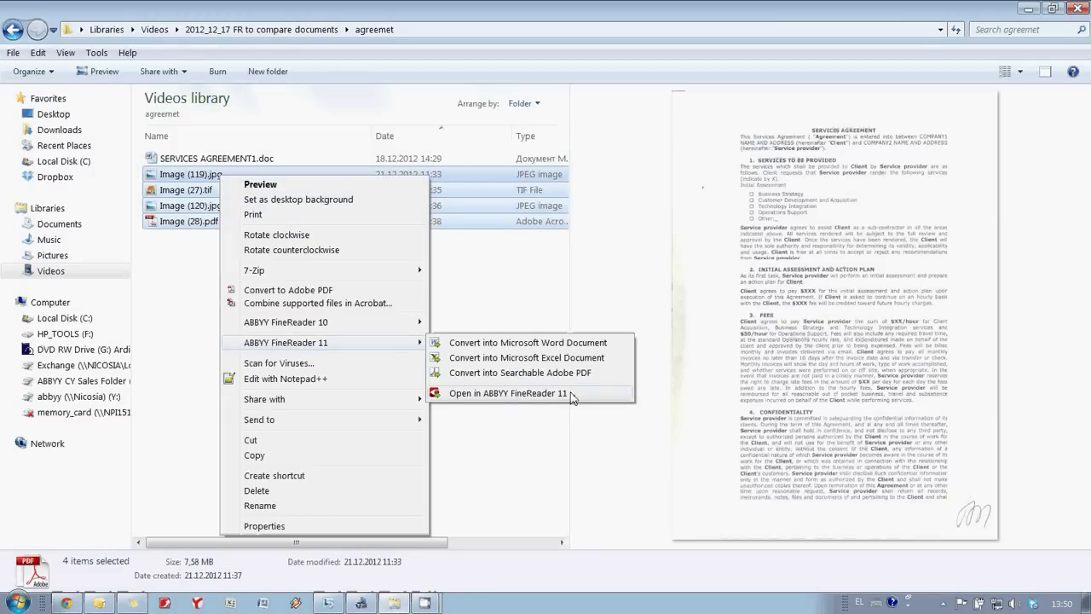
Open the four scans in FineReader 11 and review recognized pages 3 and 2
left_click(563, 394)
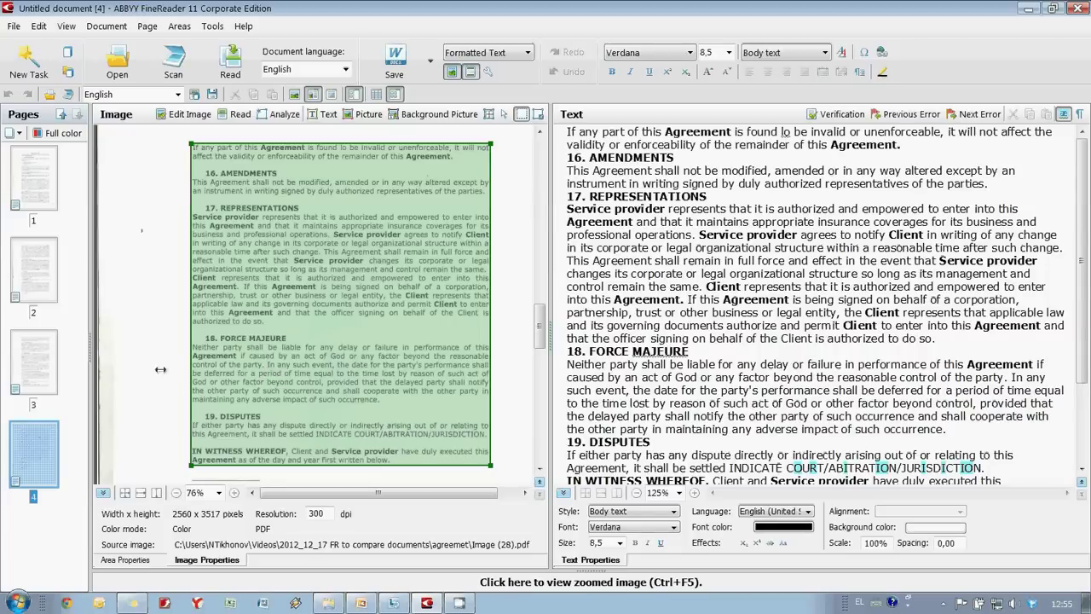
left_click(30, 357)
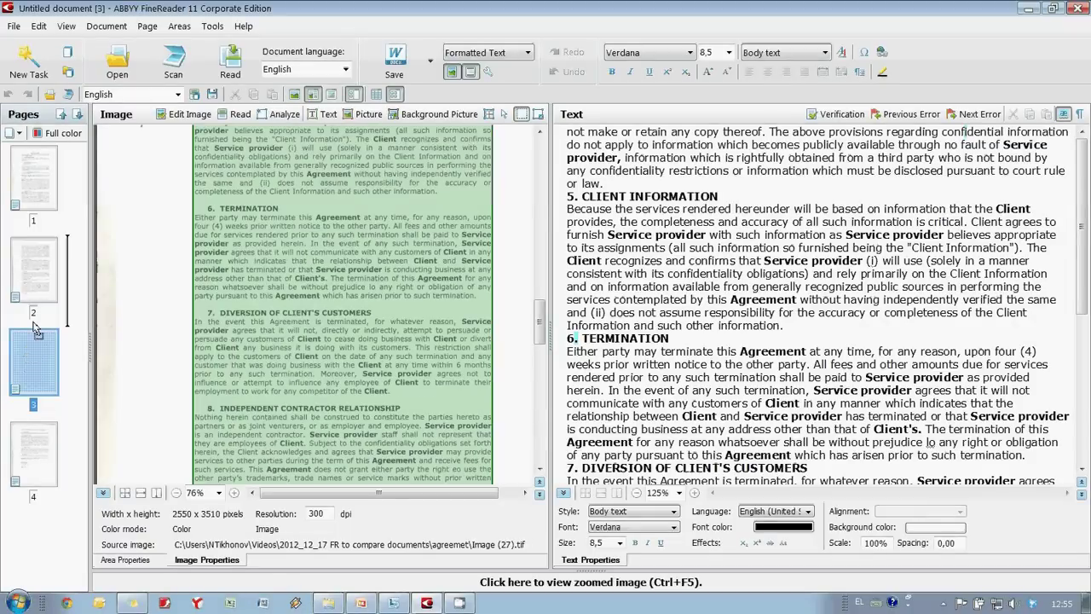
left_click(47, 271)
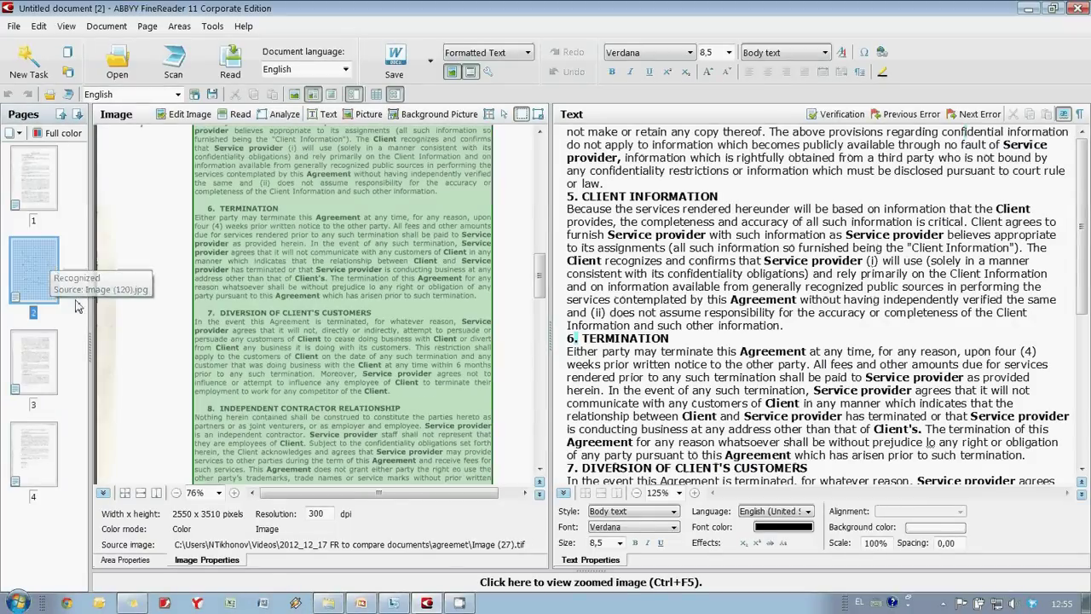
Review page 1, then extend page 3's VALIDITY text area downward
left_click(58, 184)
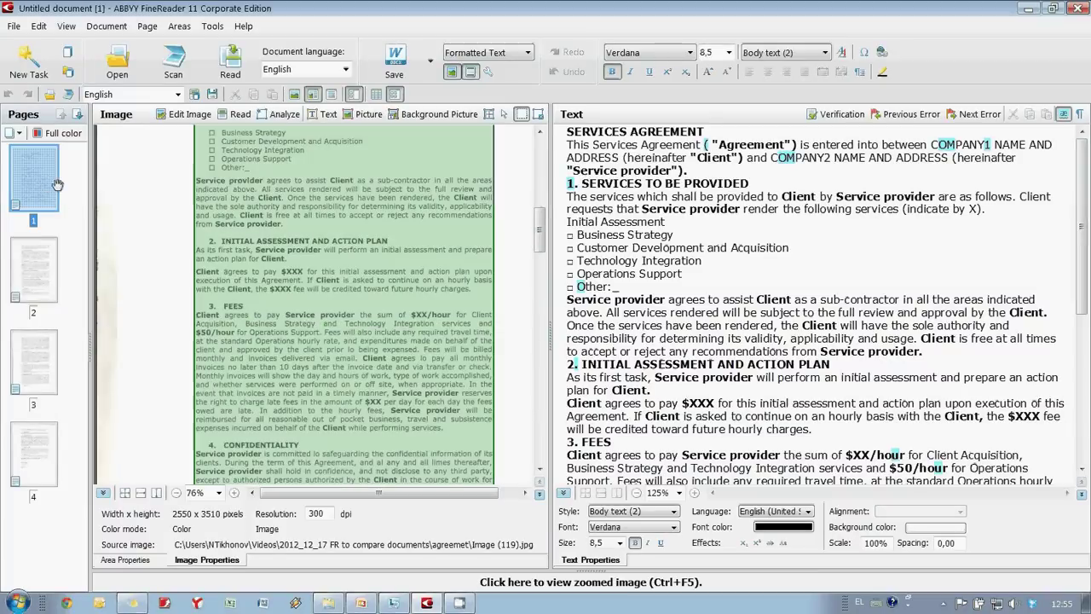
scroll(333, 197, "down", 2)
scroll(332, 197, "down", 1)
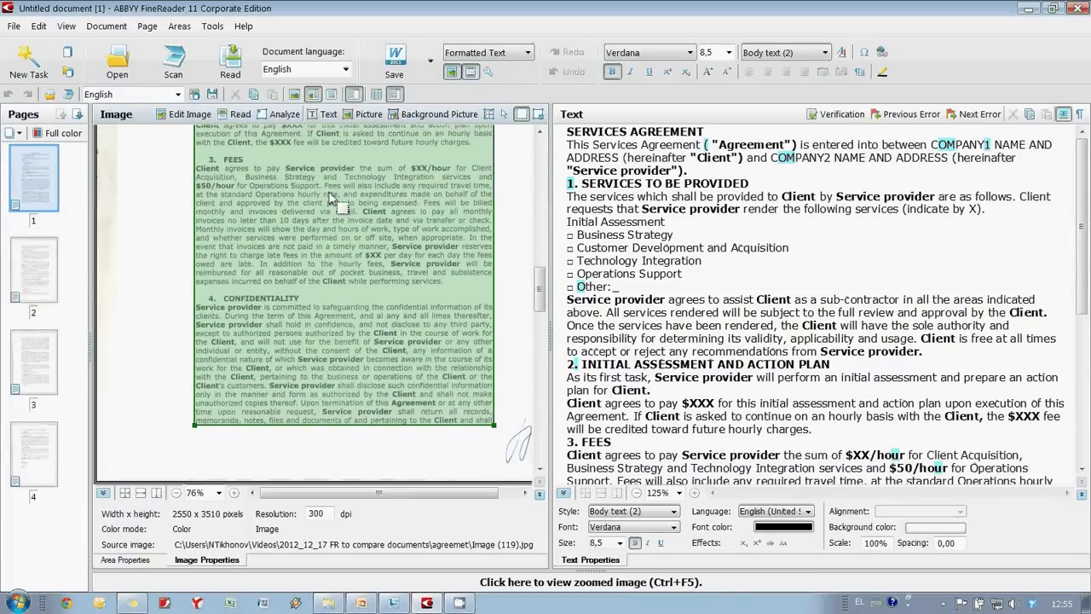
scroll(332, 198, "down", 2)
scroll(366, 213, "down", 2)
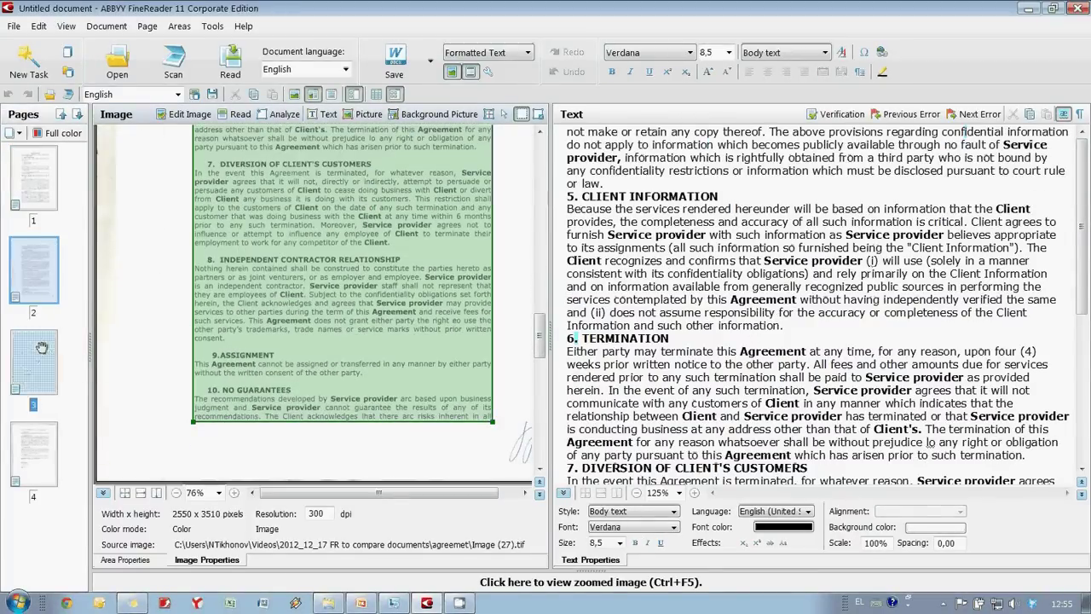
left_click(42, 347)
left_click_drag(333, 427, 333, 438)
On page 4, raise the top edge of the Service provider name area
left_click(34, 452)
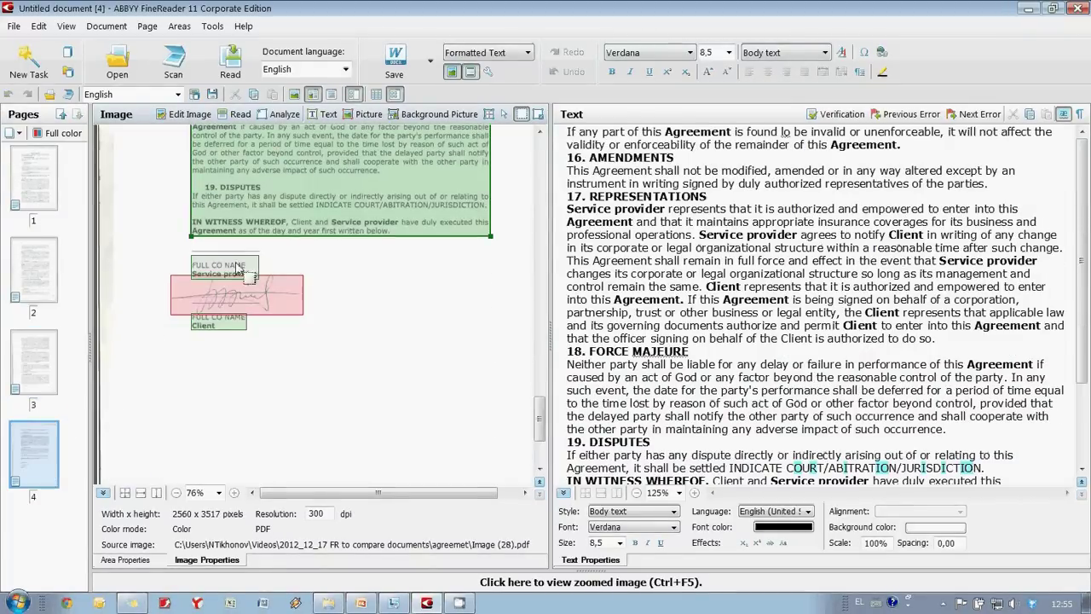
left_click(235, 270)
left_click_drag(246, 256, 247, 244)
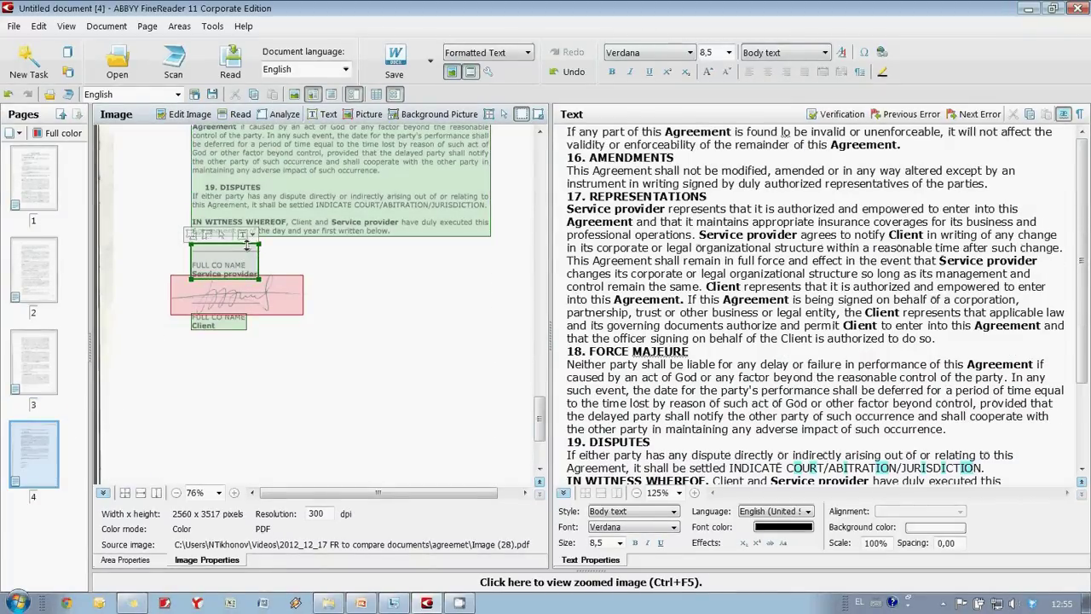
Select all four pages and re-recognize them with Read
left_click(368, 333)
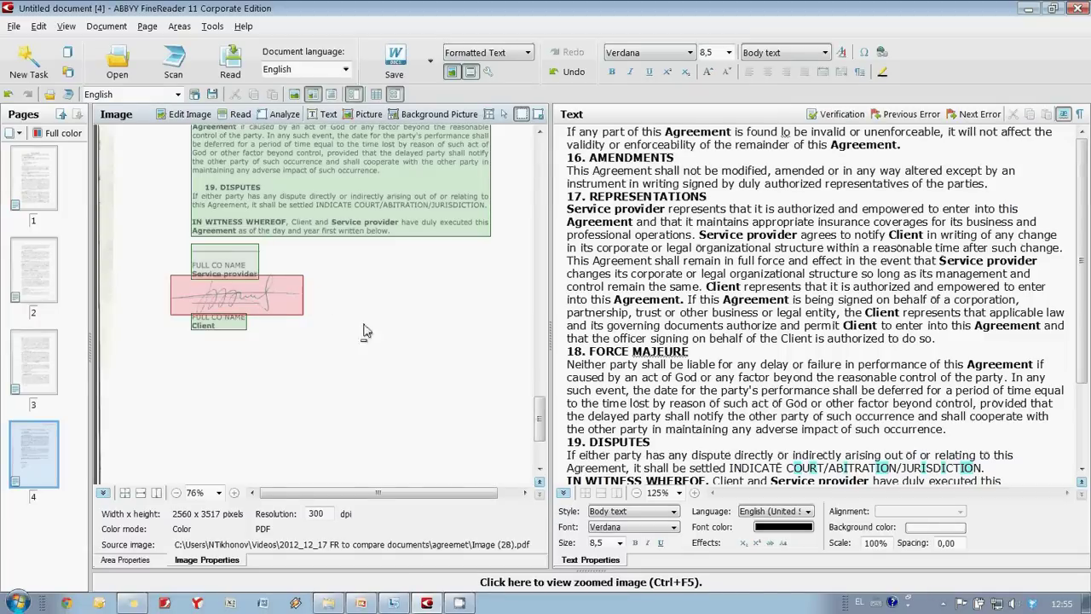
scroll(386, 385, "up", 3)
left_click(386, 385)
left_click_drag(386, 385, 387, 386)
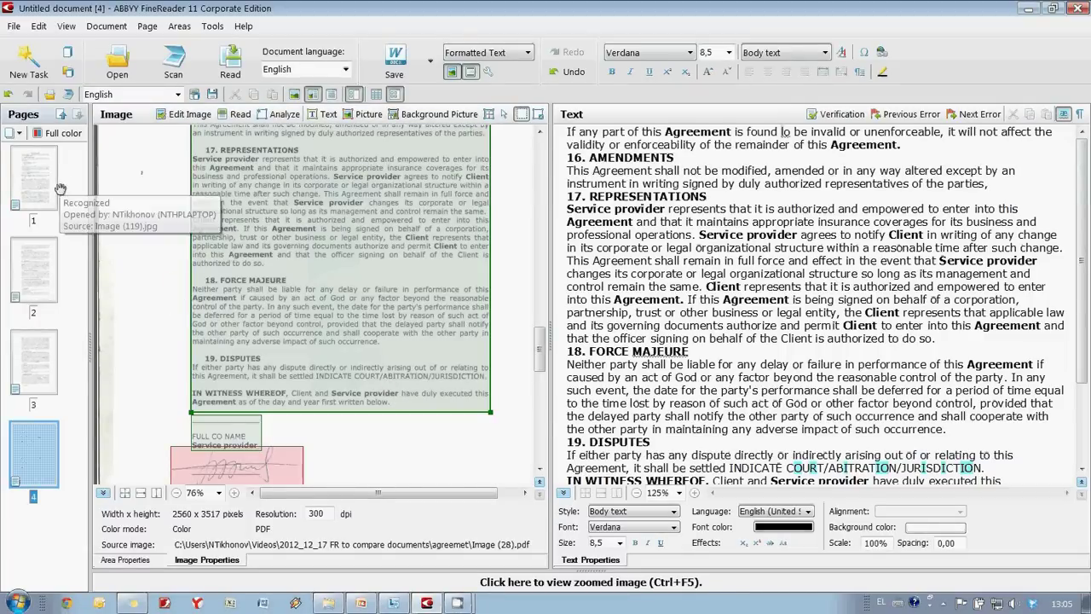
left_click_drag(386, 385, 60, 187)
left_click(230, 73)
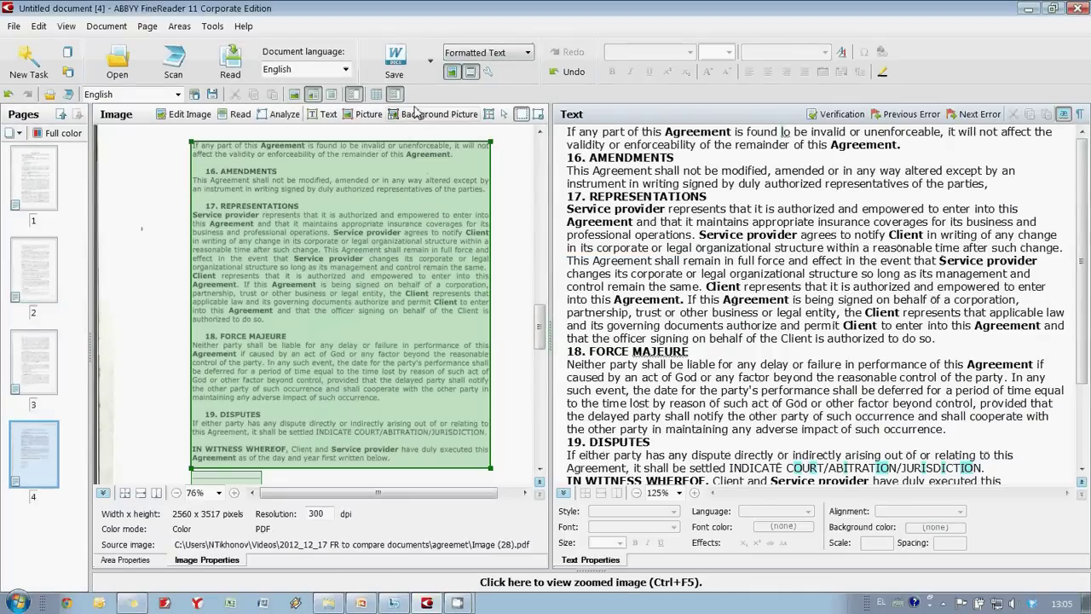
Save the recognized agreement as Untitled.FR11.docx, opening it after saving
left_click(396, 58)
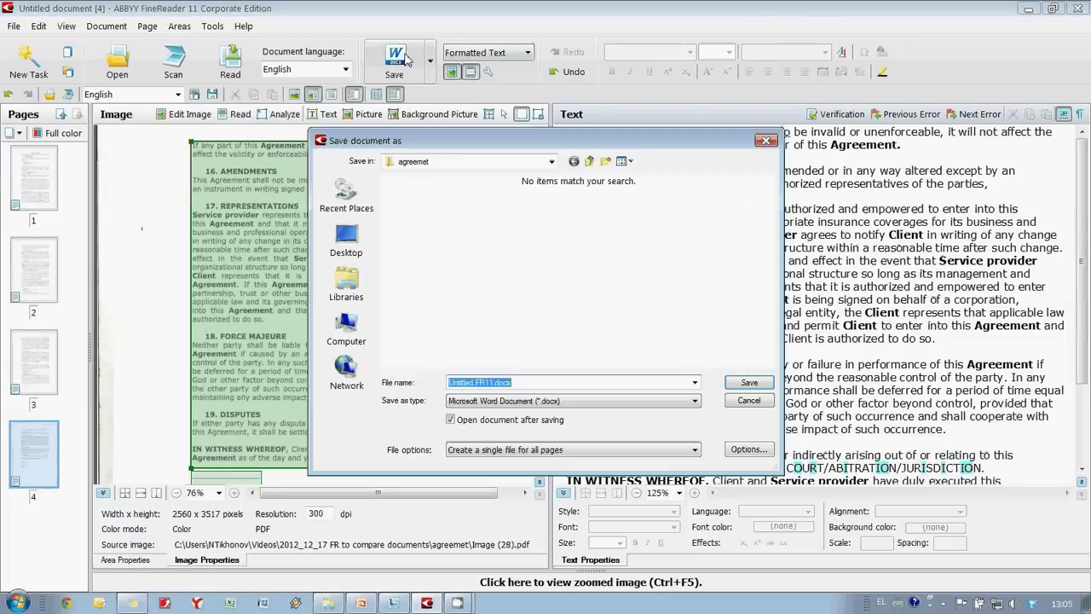
left_click(738, 386)
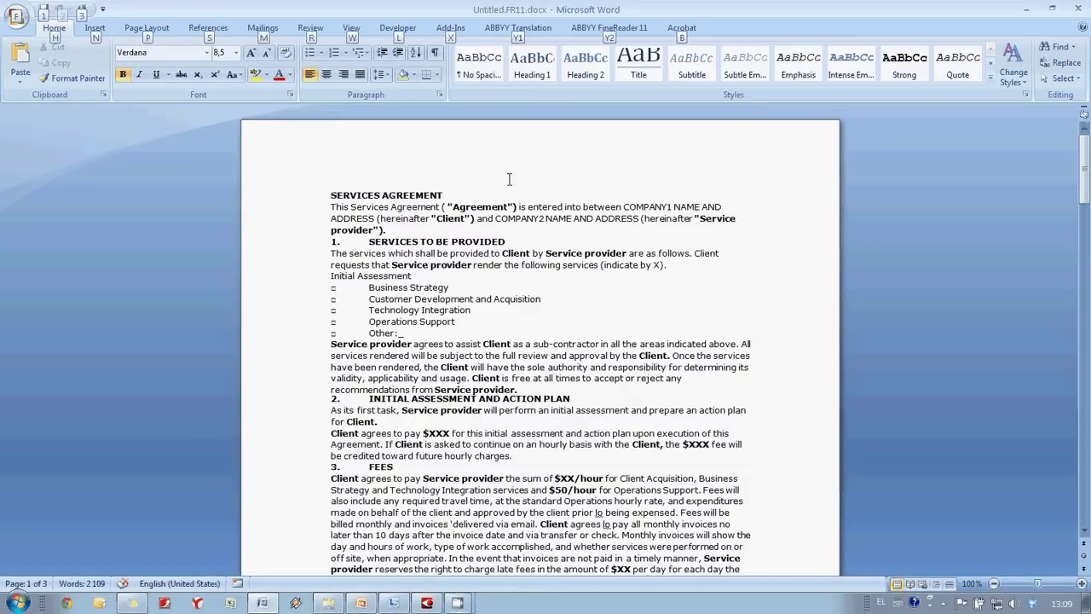
Scroll through the recognized Untitled.FR11.docx in Word to review it
scroll(509, 186, "down", 7)
key("alt")
scroll(509, 186, "down", 7)
scroll(510, 186, "down", 12)
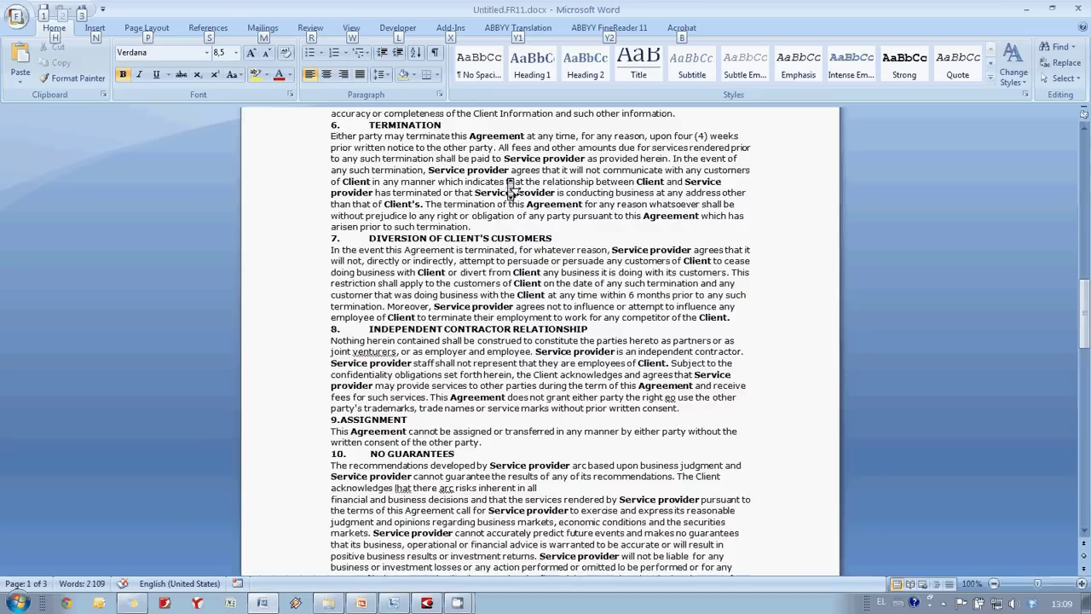
scroll(510, 186, "down", 2)
scroll(483, 335, "down", 10)
scroll(483, 335, "down", 10)
scroll(483, 335, "down", 12)
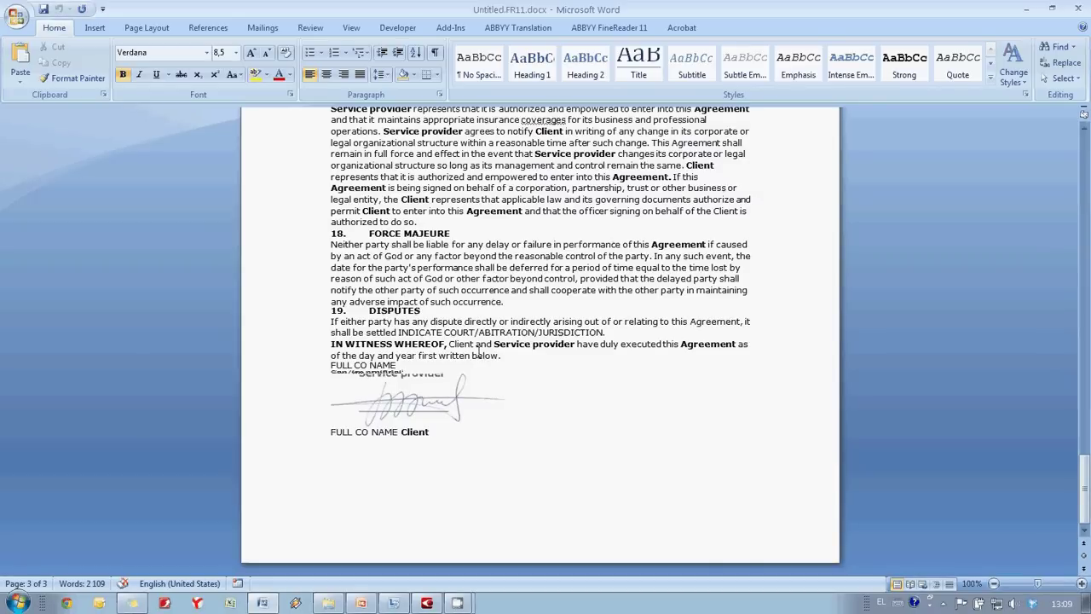
scroll(479, 356, "up", 13)
scroll(479, 356, "up", 20)
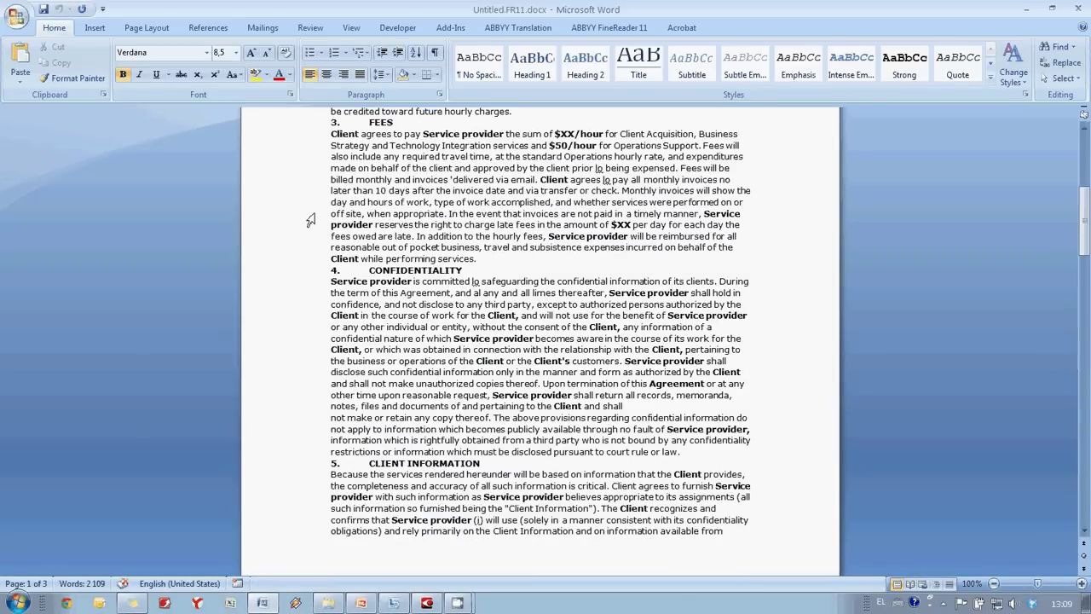
Start a Review comparison with SERVICES AGREEMENT1.doc as the original document
left_click(311, 27)
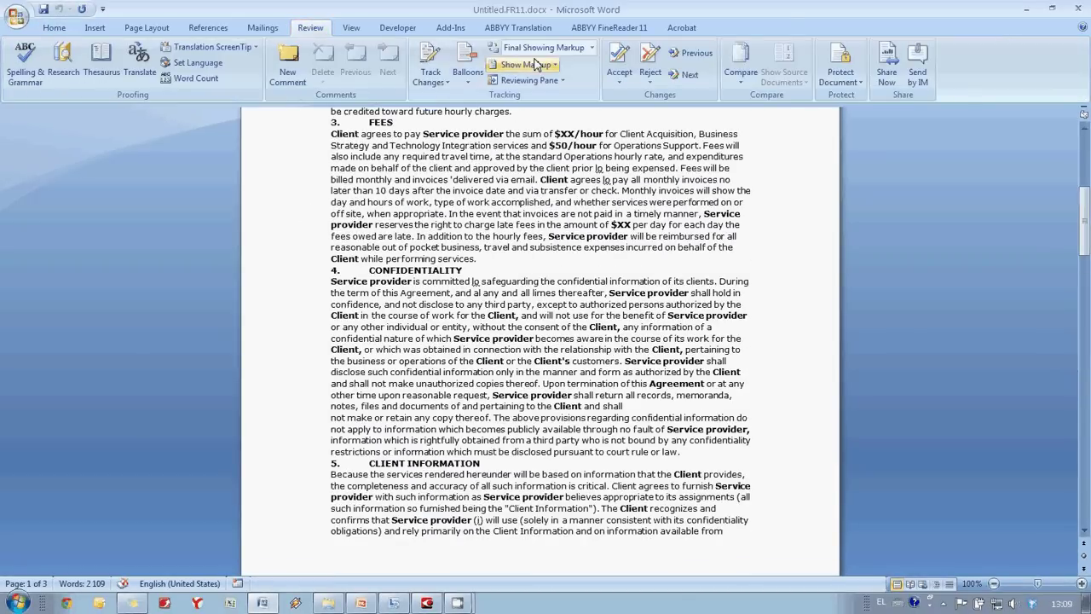
left_click(738, 75)
left_click(754, 105)
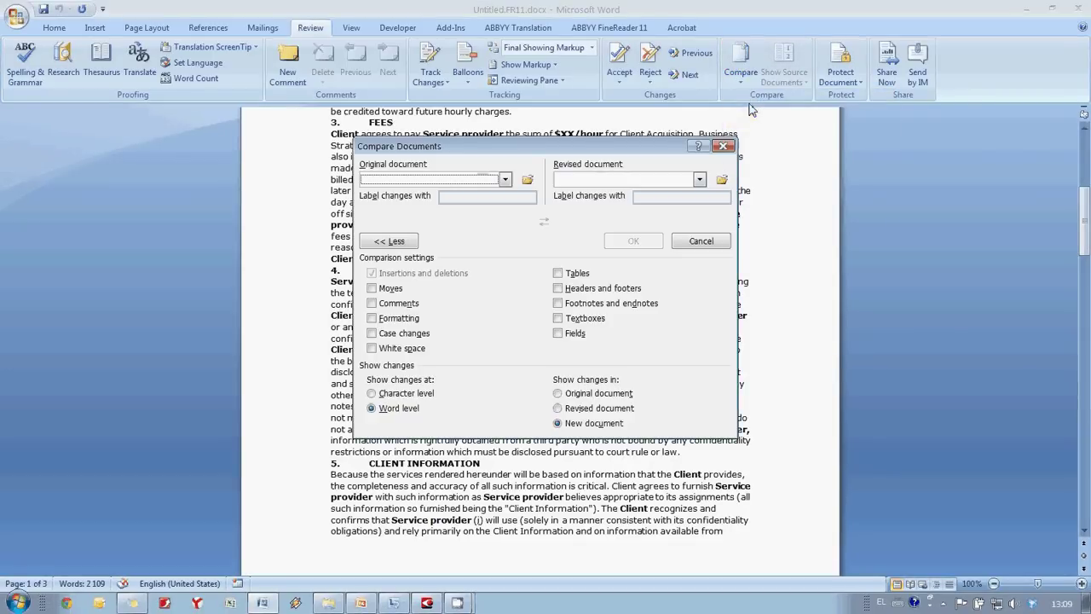
left_click(527, 181)
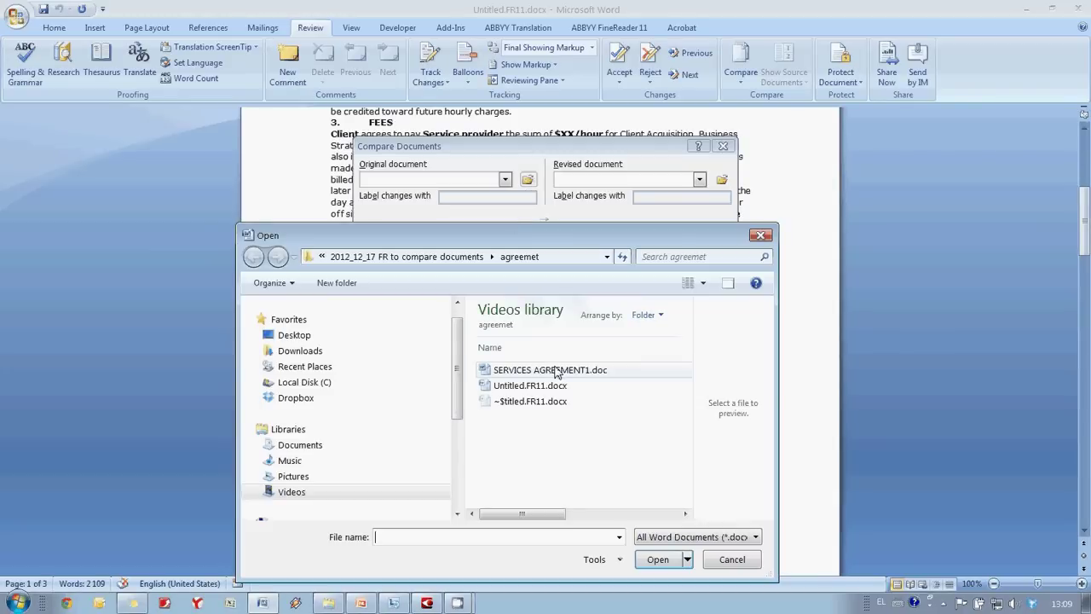
left_click(556, 372)
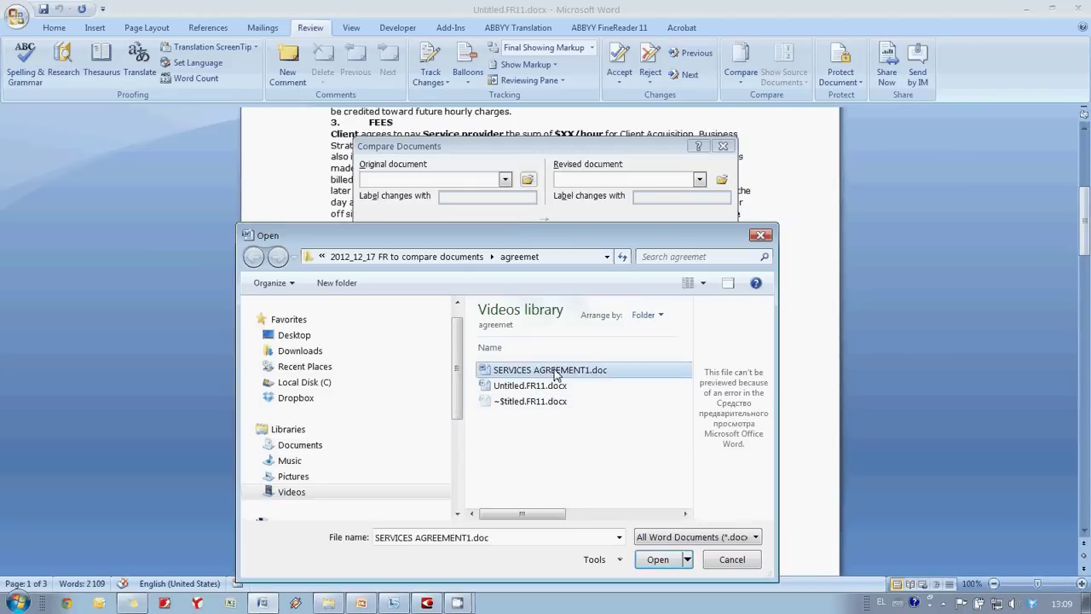
left_click(657, 559)
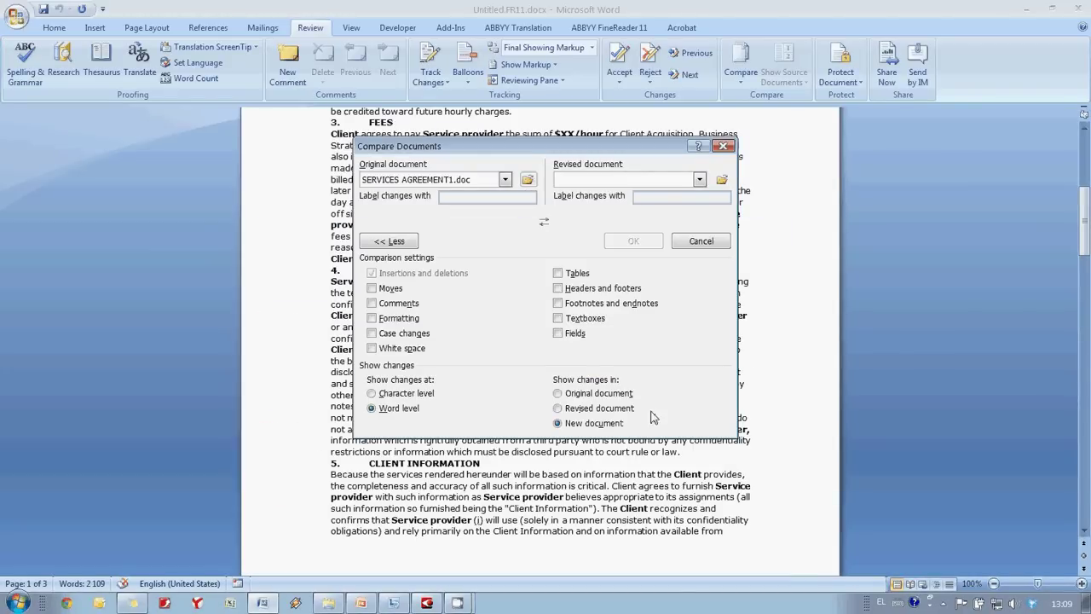
Set Untitled.FR11.docx as the revised document and run the comparison
left_click(721, 181)
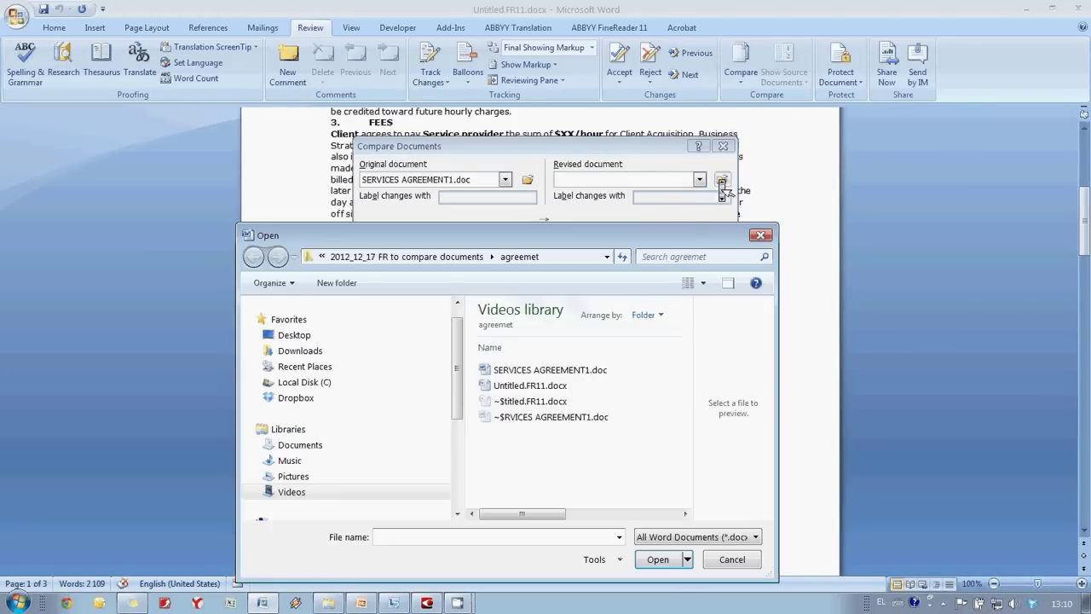
left_click(550, 390)
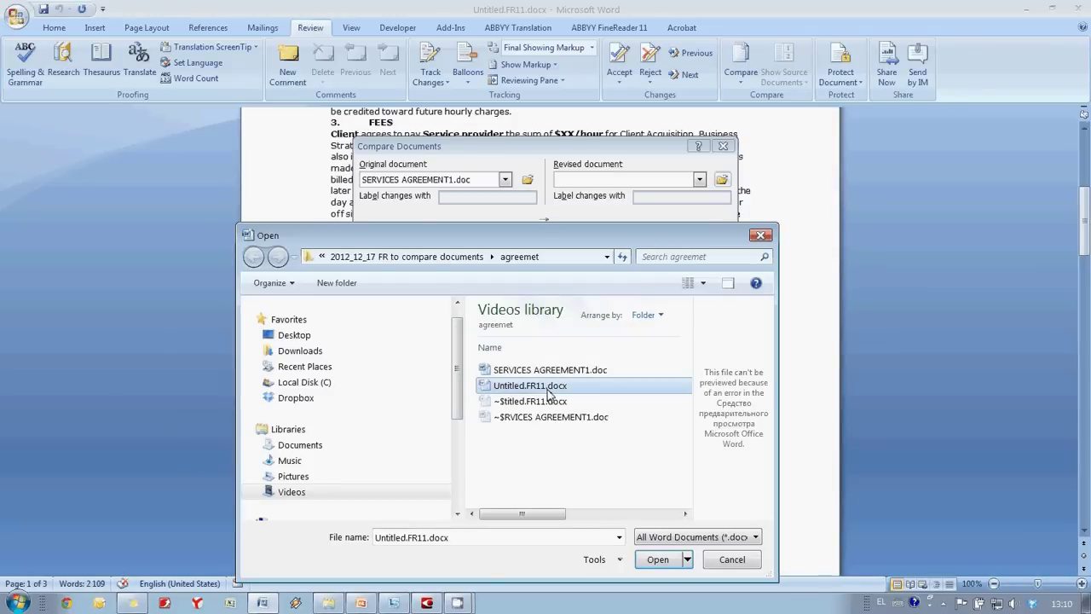
left_click(658, 560)
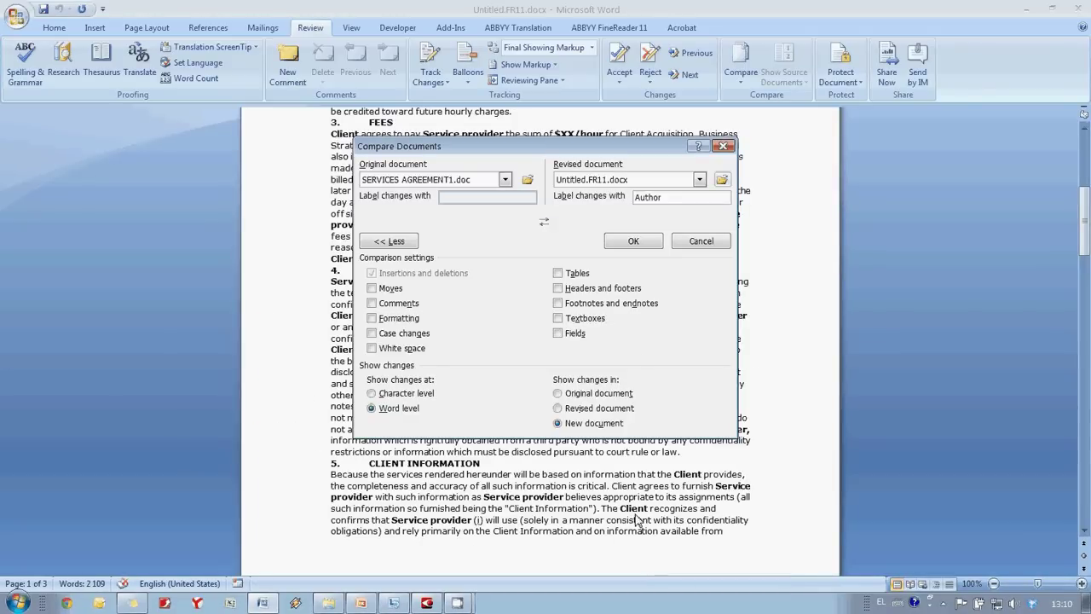
left_click(633, 242)
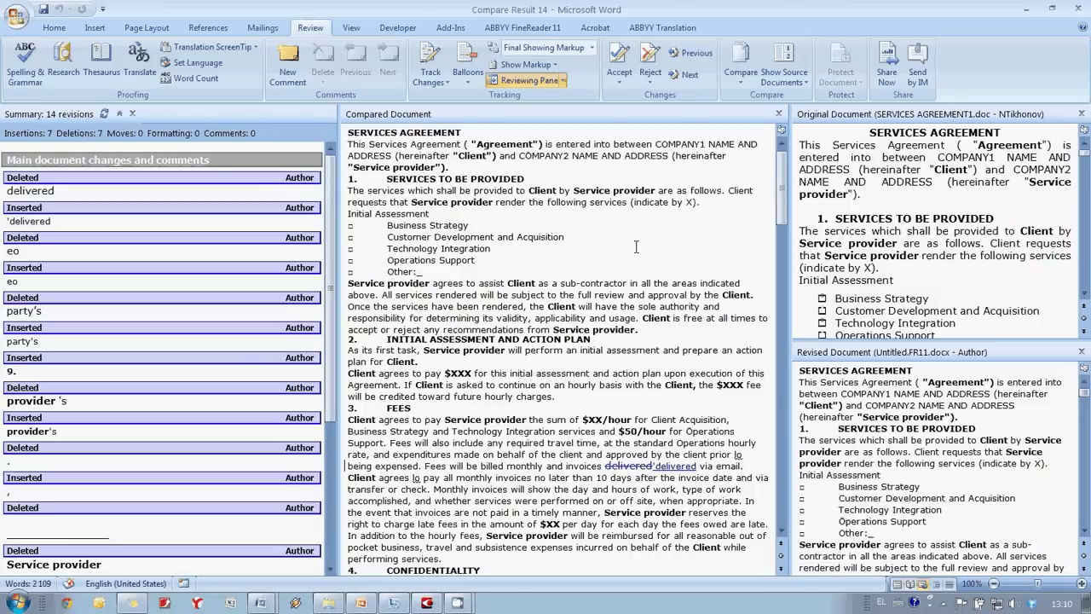
Jump to the deleted and inserted 'eo' revisions listed in the Reviewing Pane
scroll(635, 247, "down", 10)
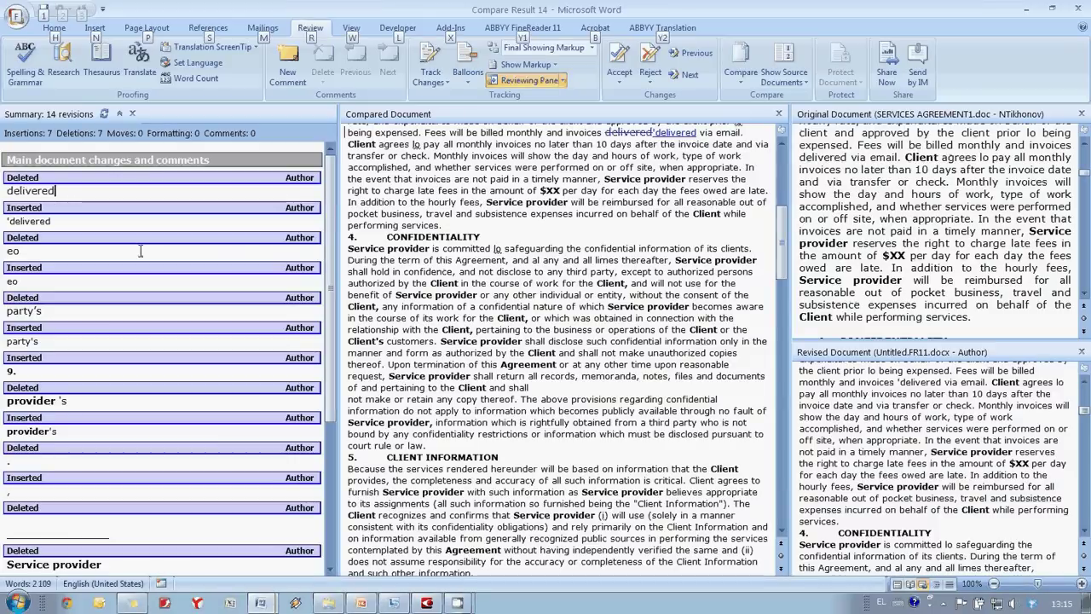
key("alt")
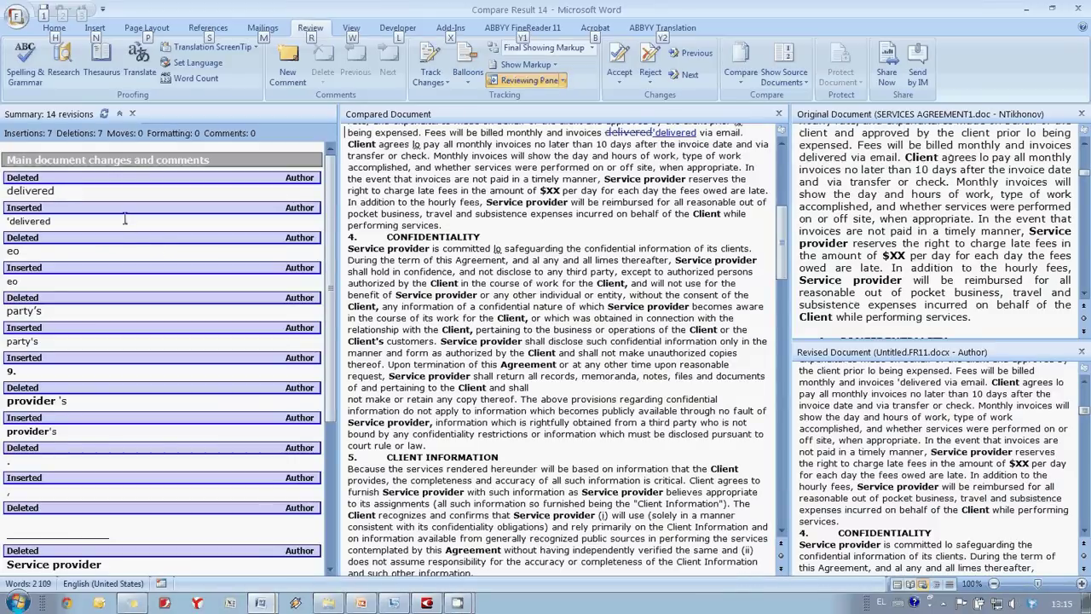
left_click(95, 251)
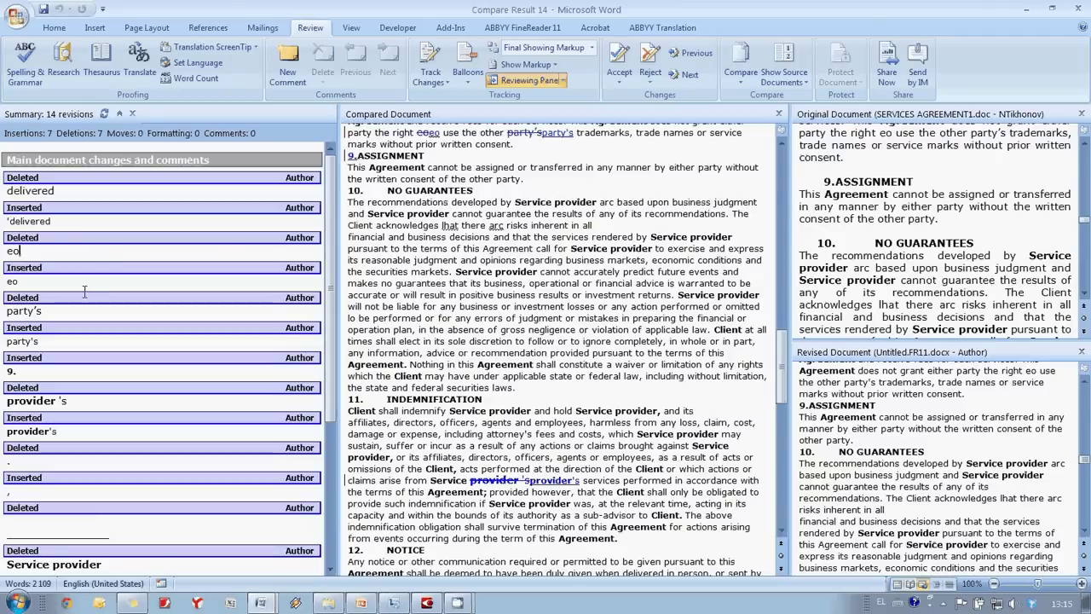
left_click(86, 282)
left_click(71, 539)
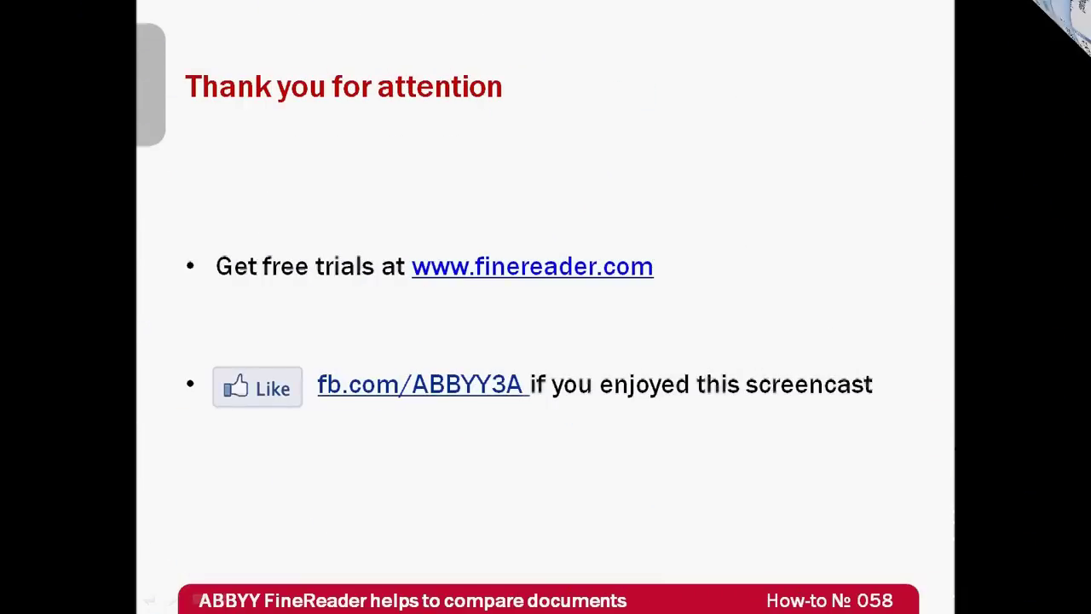